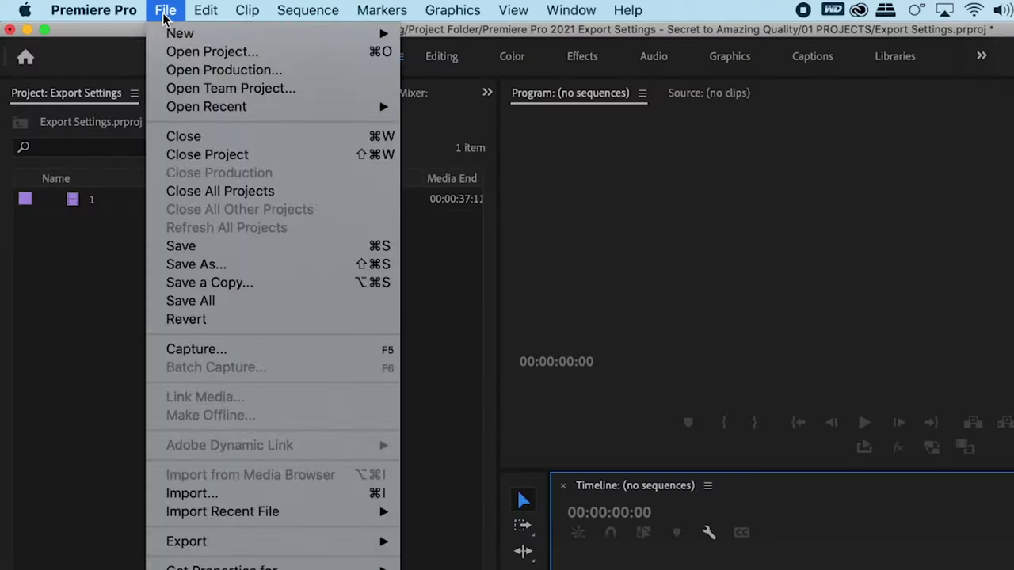
Step: Start a new sequence and expand the Digital SLR presets to reveal the 1080p options
{"action": "mouse_move", "coordinate": [190, 34]}
{"action": "left_click", "coordinate": [456, 94]}
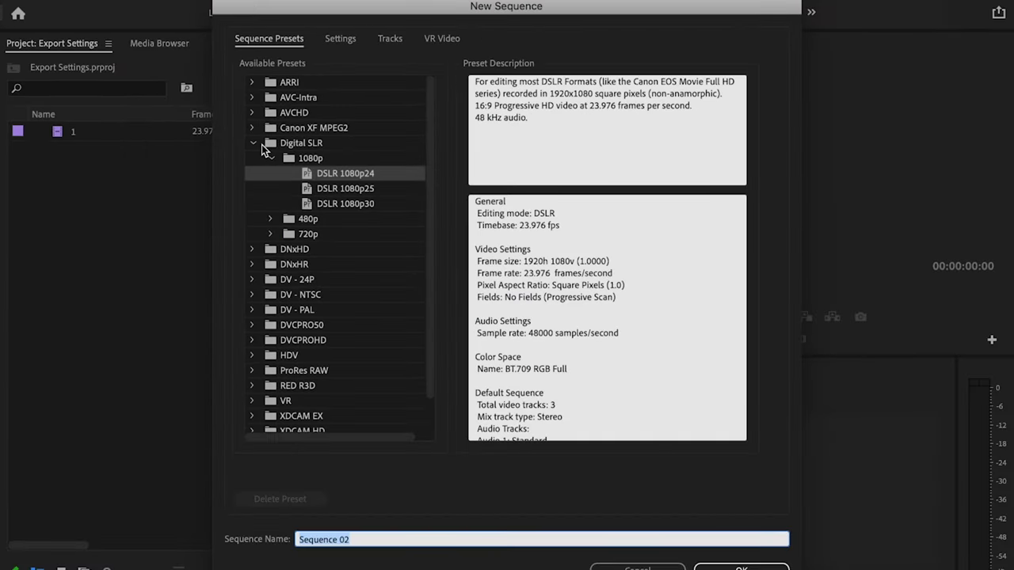
{"action": "left_click", "coordinate": [253, 144]}
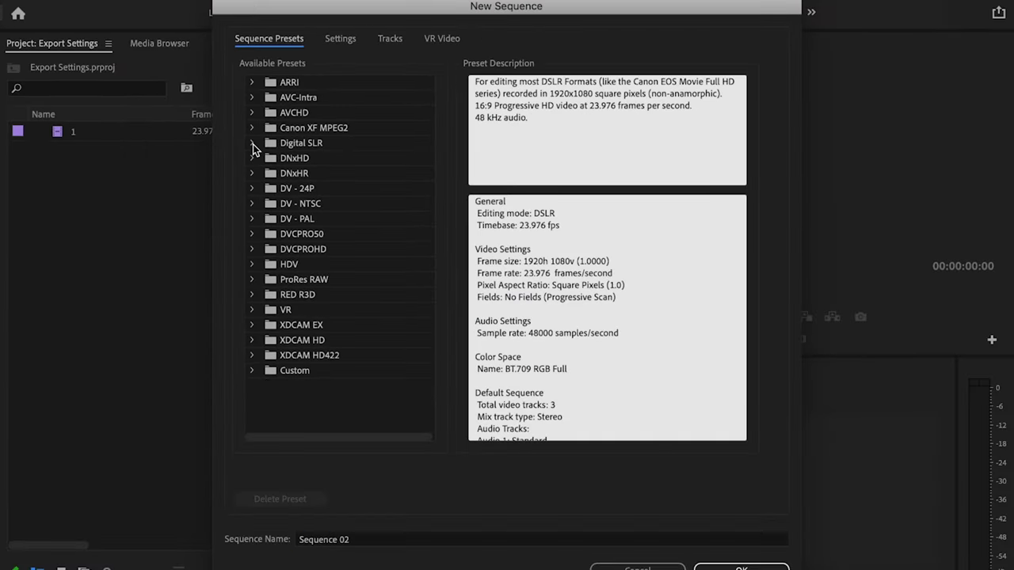
{"action": "left_click", "coordinate": [252, 144]}
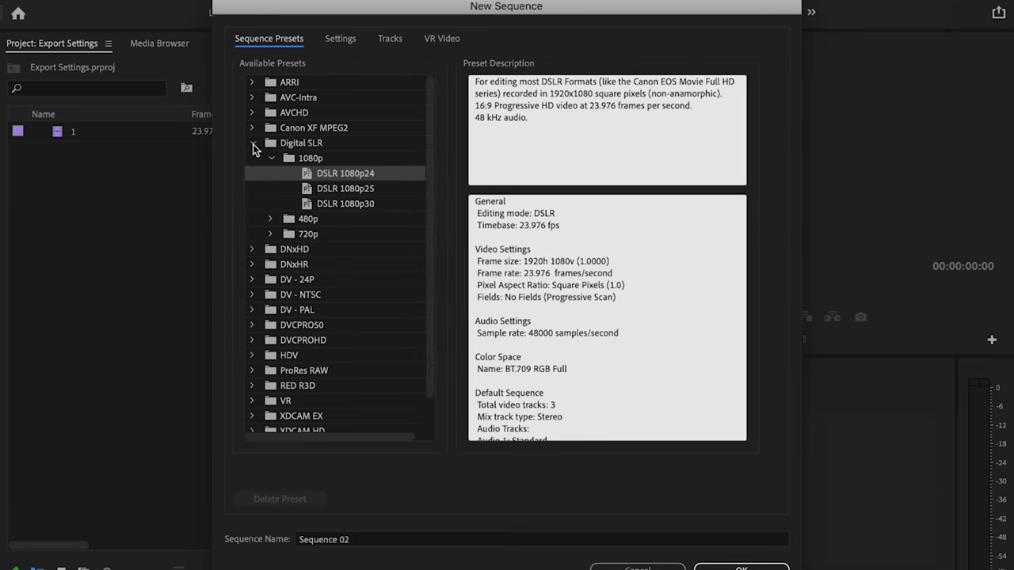
Step: Create Sequence 02 from DSLR 1080p24, place clip 1 at the start of V1, and scrub through it
{"action": "double_click", "coordinate": [381, 177]}
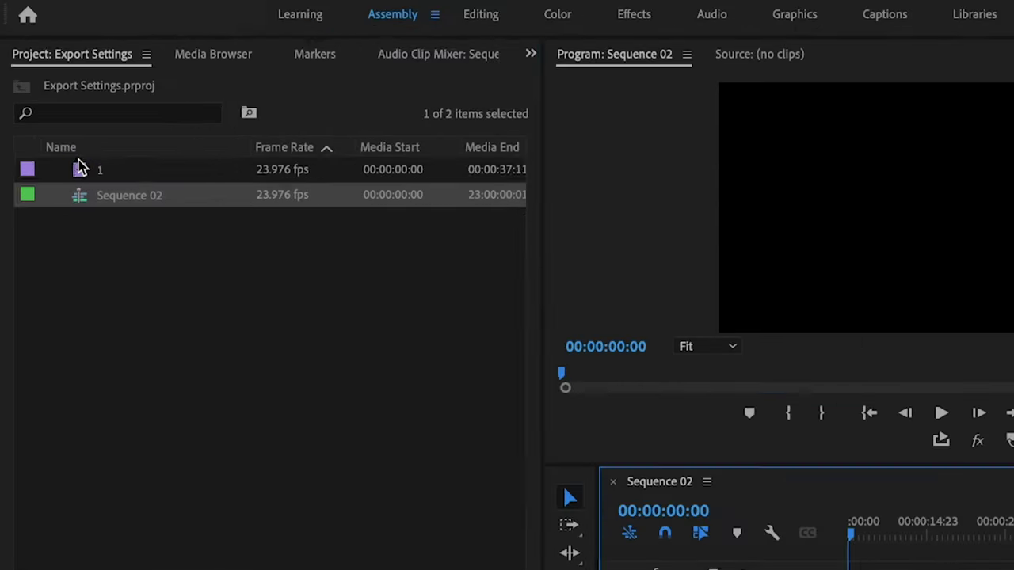
{"action": "left_click_drag", "start_coordinate": [80, 168], "coordinate": [853, 569]}
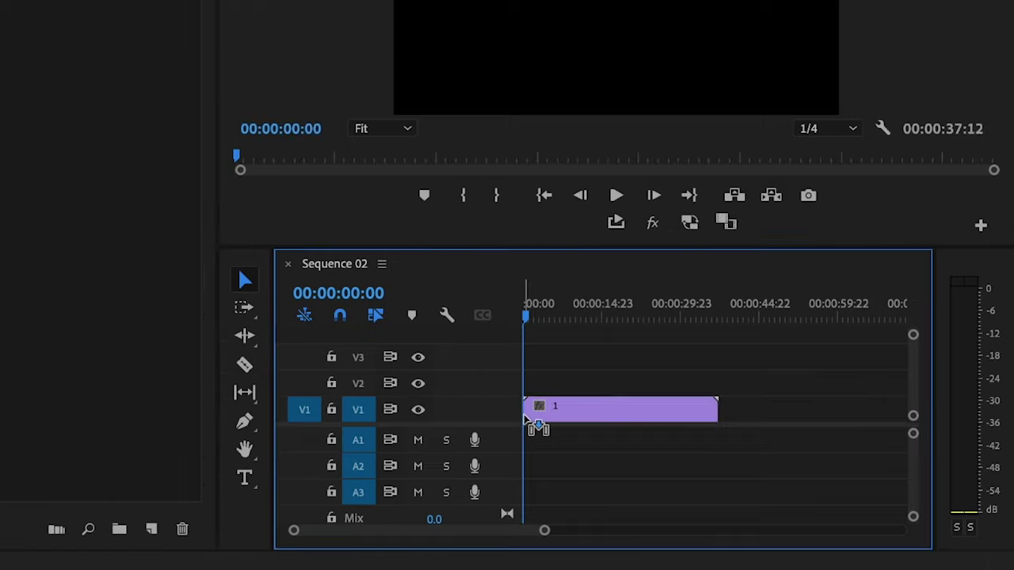
{"action": "left_click_drag", "start_coordinate": [527, 424], "coordinate": [528, 424]}
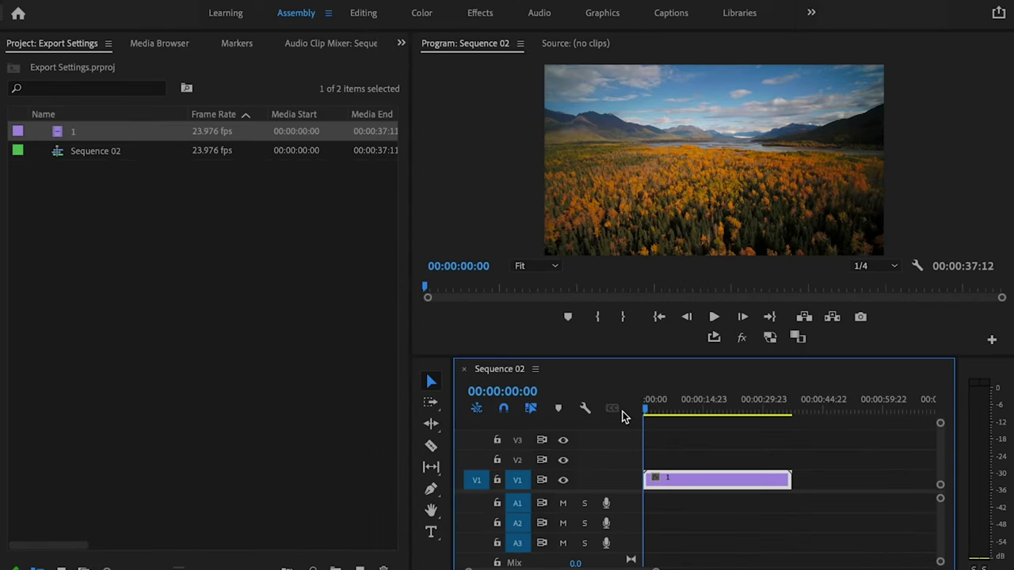
{"action": "left_click_drag", "start_coordinate": [643, 410], "coordinate": [619, 411]}
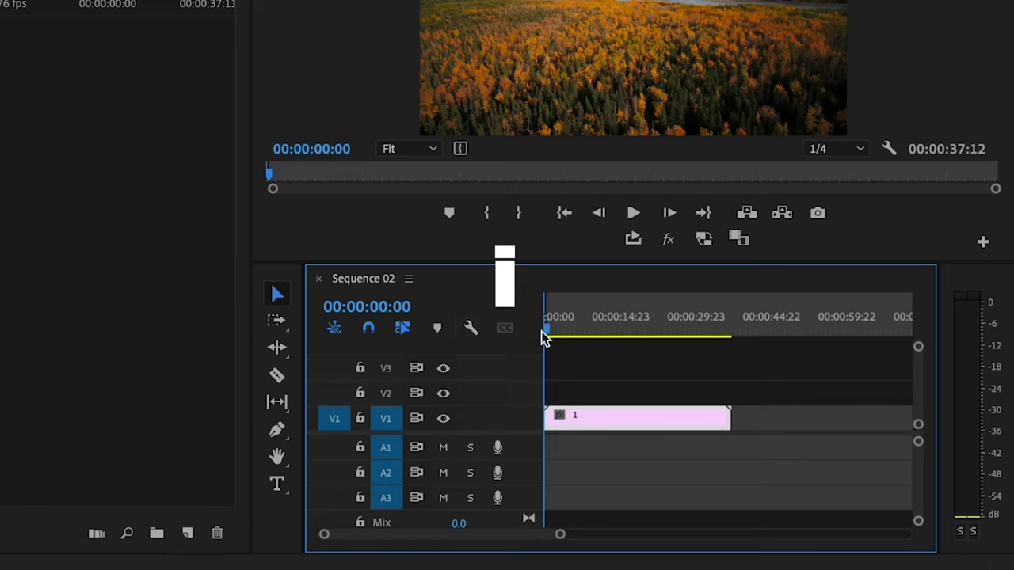
{"action": "left_click_drag", "start_coordinate": [547, 334], "coordinate": [731, 346]}
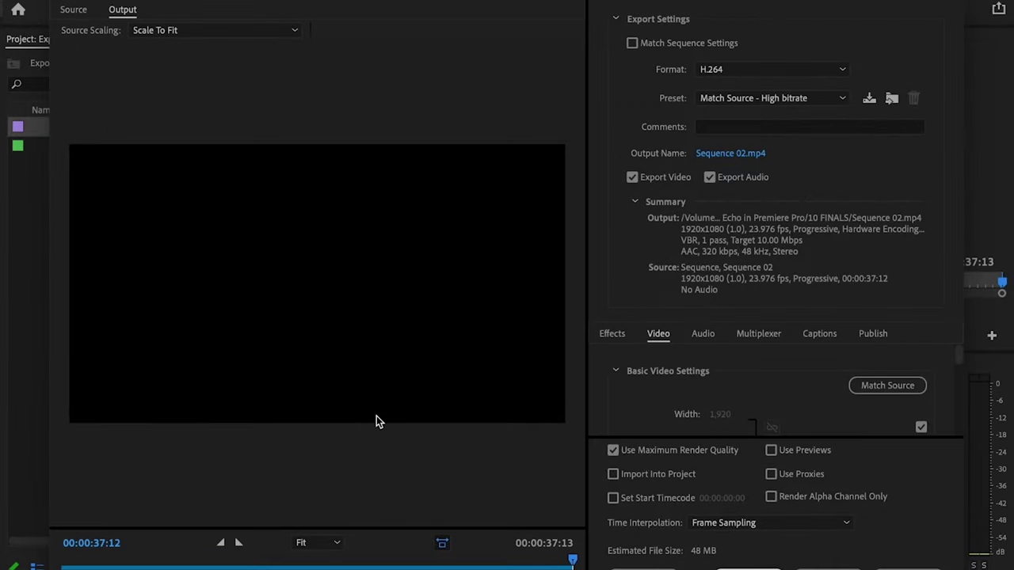
Step: Keep H.264 as the export format and name the output file Export.mp4
{"action": "left_click", "coordinate": [791, 69]}
{"action": "left_click", "coordinate": [740, 226]}
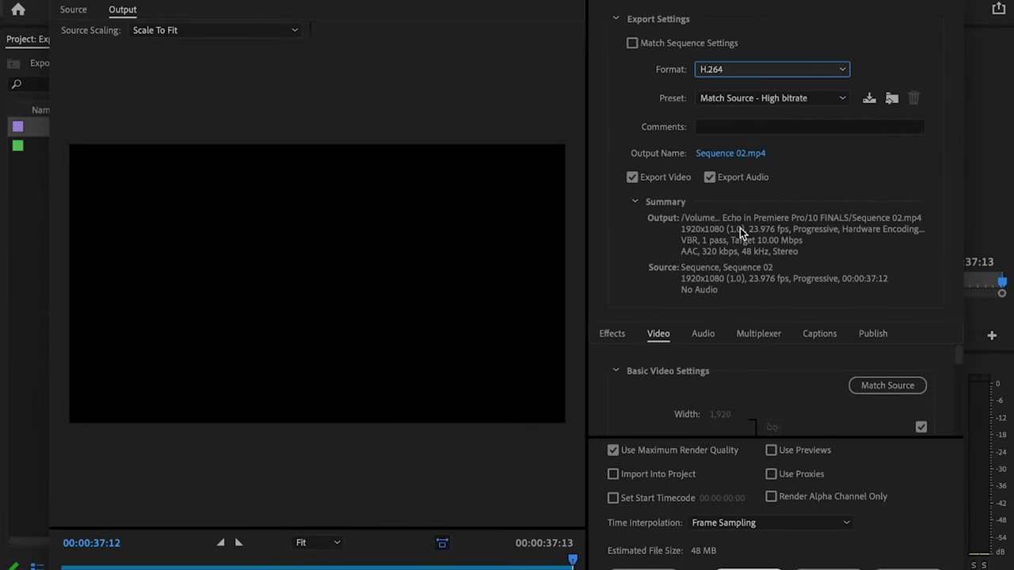
{"action": "left_click", "coordinate": [661, 103]}
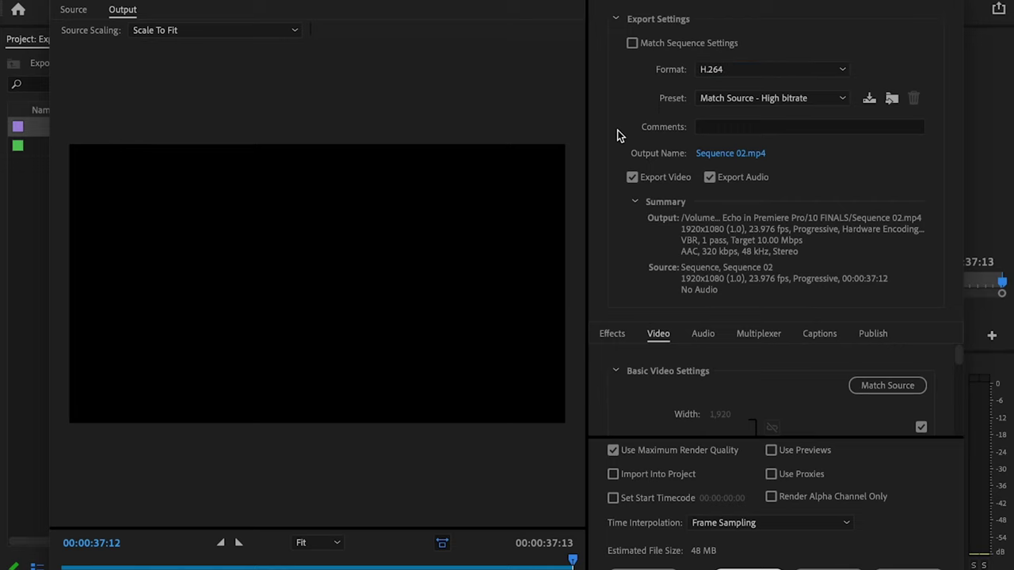
{"action": "left_click", "coordinate": [730, 154]}
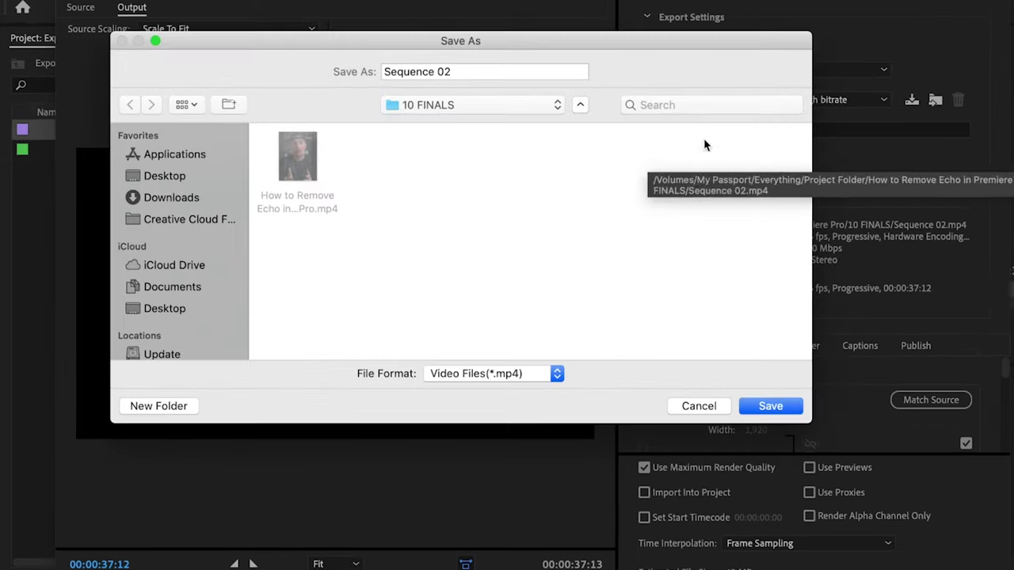
{"action": "type", "text": "Export"}
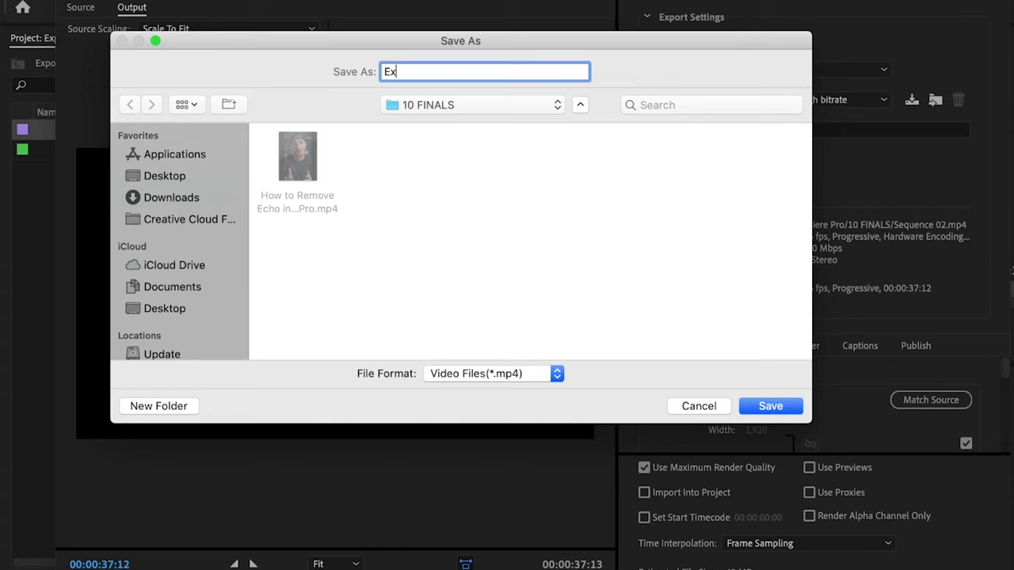
{"action": "left_click", "coordinate": [769, 405]}
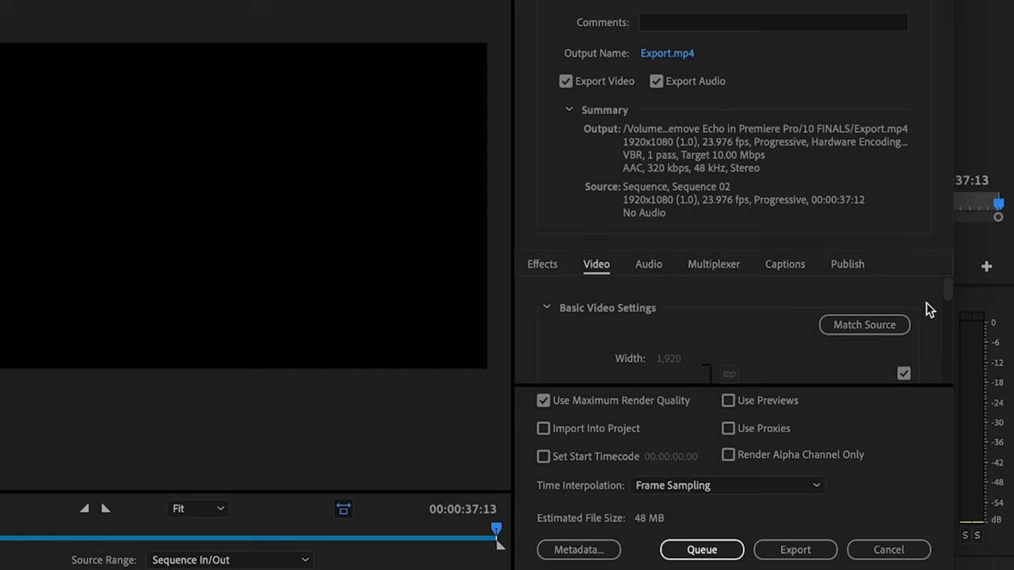
Step: Set the export frame rate to a fixed 23.976 instead of matching the source
{"action": "scroll", "coordinate": [926, 302], "scroll_direction": "down", "scroll_amount": 1}
{"action": "scroll", "coordinate": [927, 309], "scroll_direction": "down", "scroll_amount": 1}
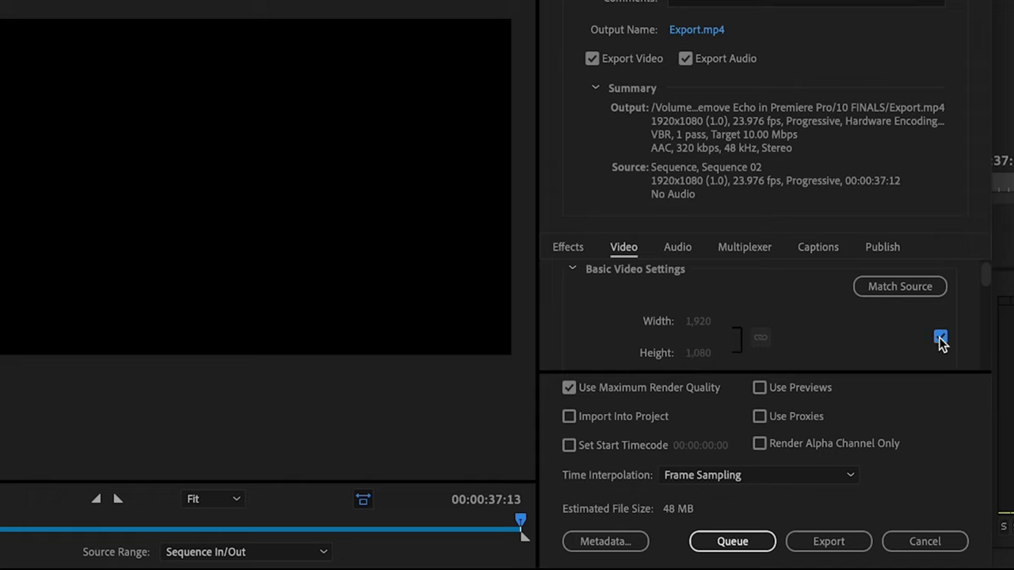
{"action": "left_click", "coordinate": [941, 339]}
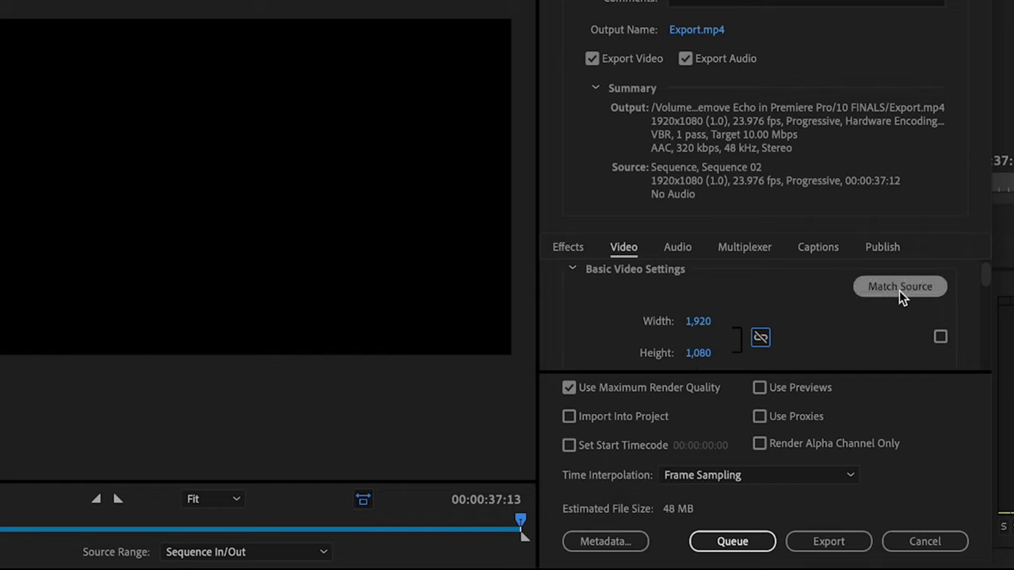
{"action": "left_click", "coordinate": [940, 337]}
{"action": "scroll", "coordinate": [965, 334], "scroll_direction": "down", "scroll_amount": 2}
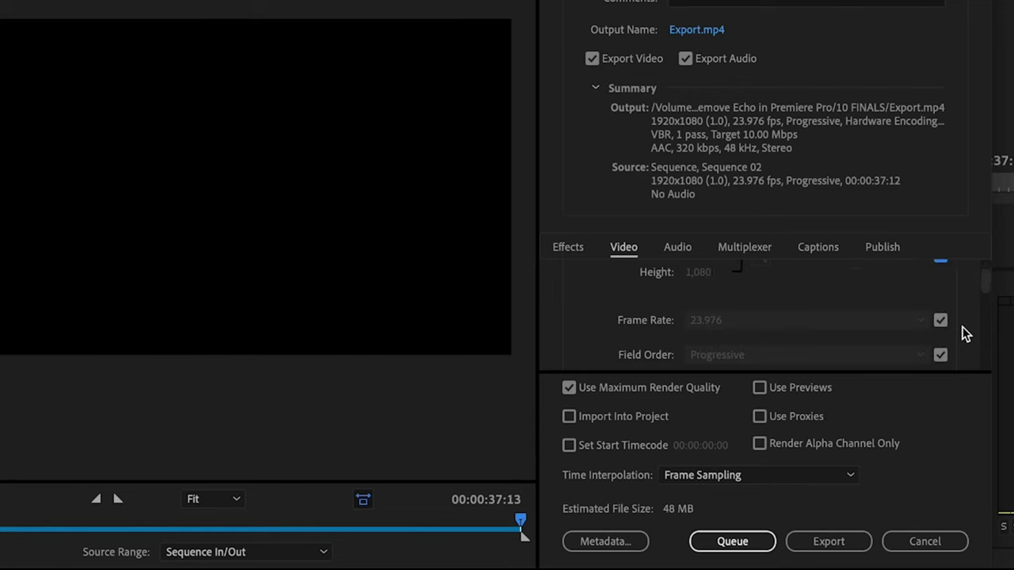
{"action": "scroll", "coordinate": [965, 333], "scroll_direction": "down", "scroll_amount": 1}
{"action": "left_click", "coordinate": [940, 309]}
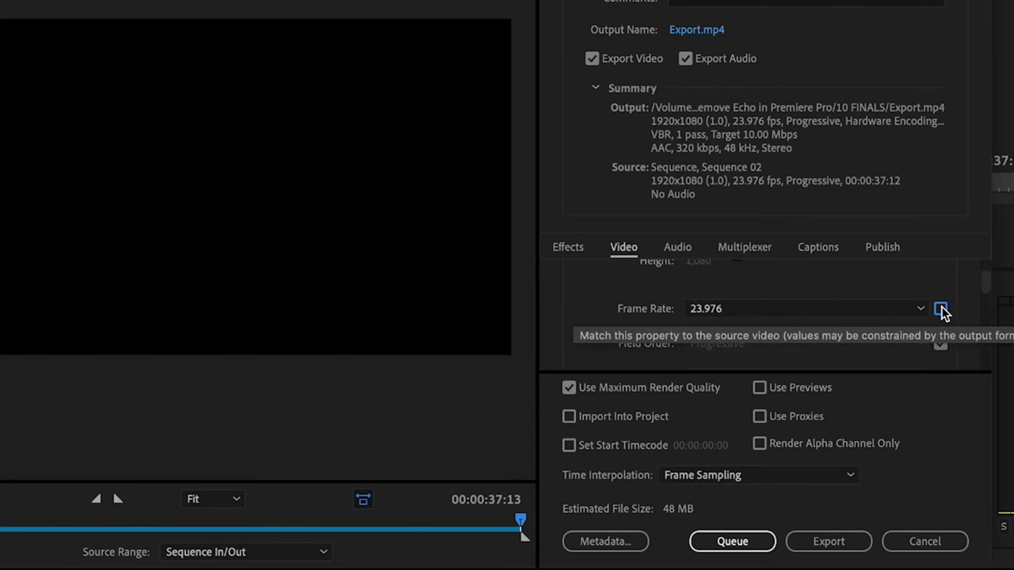
{"action": "left_click", "coordinate": [919, 308]}
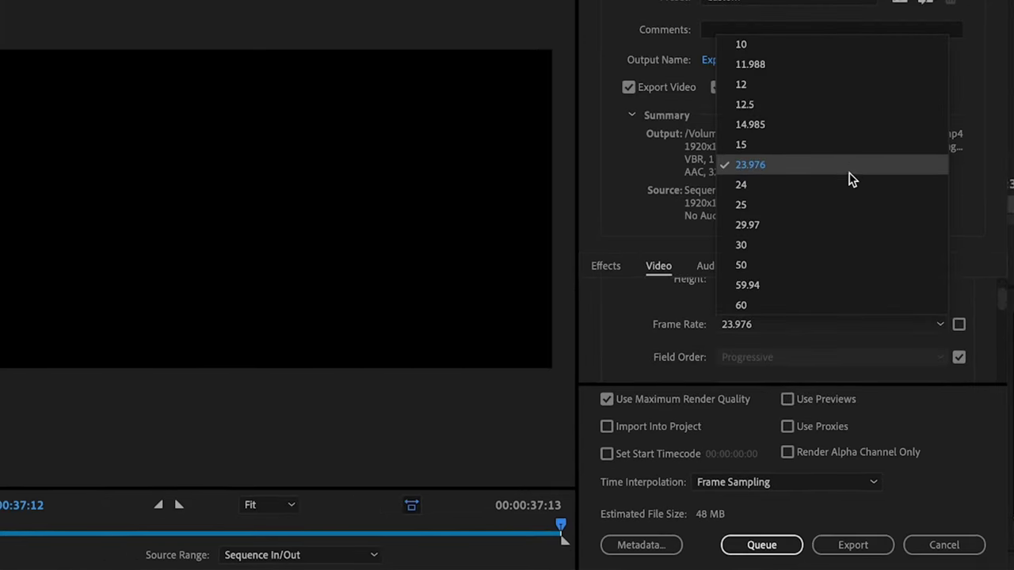
{"action": "left_click", "coordinate": [848, 167]}
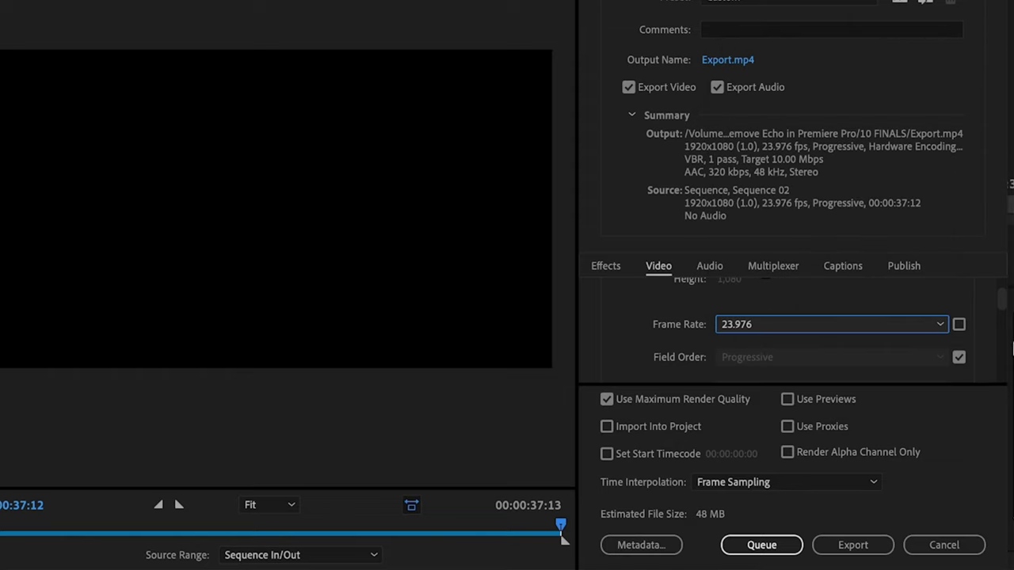
Step: Enable Render at Maximum Depth
{"action": "scroll", "coordinate": [998, 323], "scroll_direction": "down", "scroll_amount": 3}
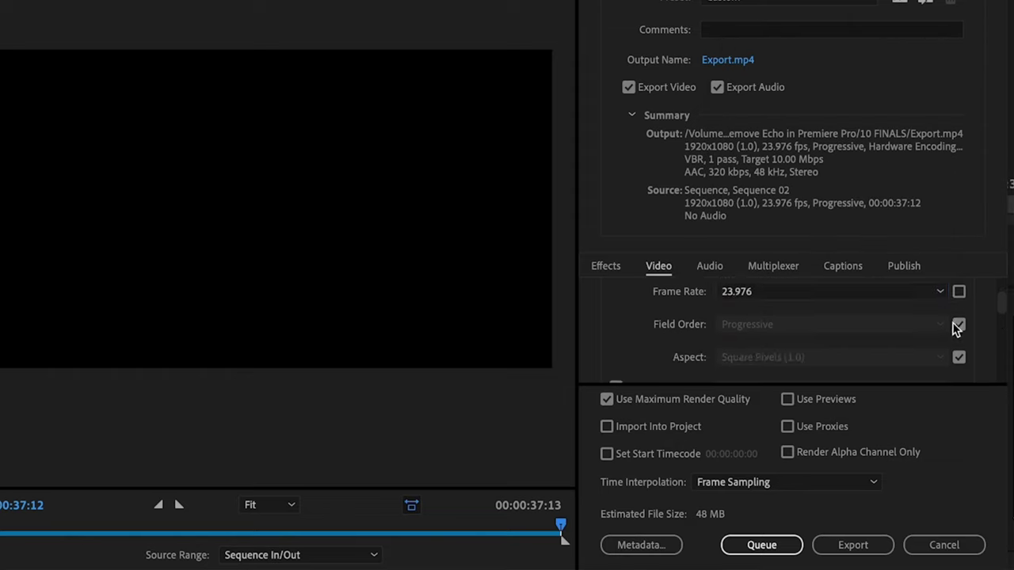
{"action": "scroll", "coordinate": [983, 352], "scroll_direction": "down", "scroll_amount": 1}
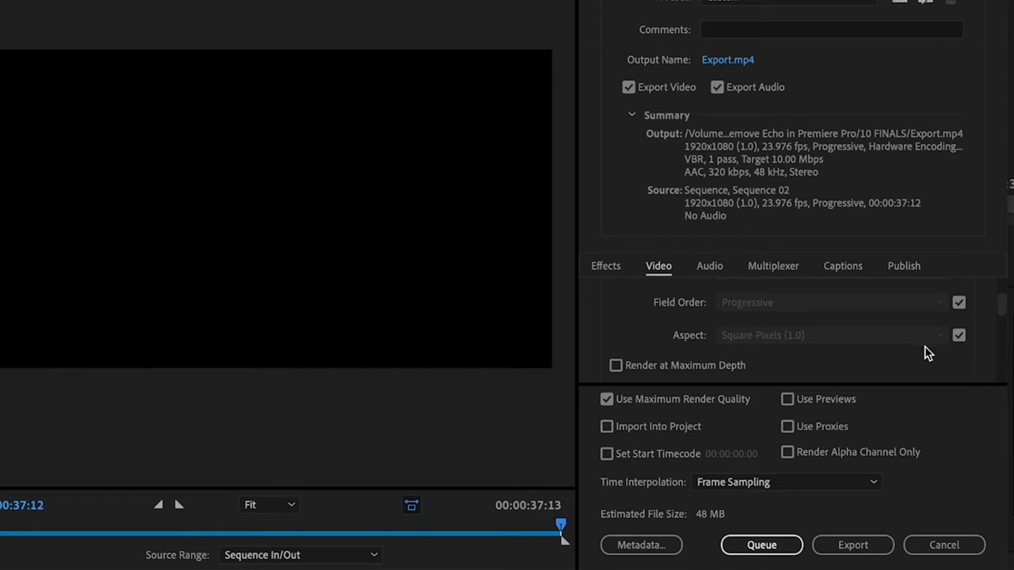
{"action": "scroll", "coordinate": [975, 346], "scroll_direction": "down", "scroll_amount": 1}
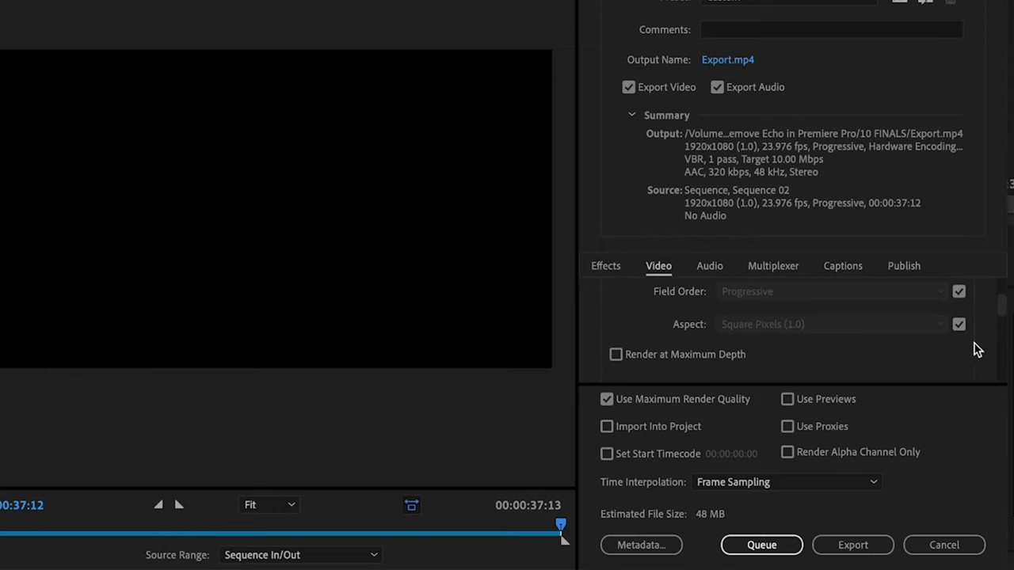
{"action": "left_click", "coordinate": [617, 356]}
Step: Set the encoding performance to Software Encoding
{"action": "scroll", "coordinate": [990, 318], "scroll_direction": "down", "scroll_amount": 5}
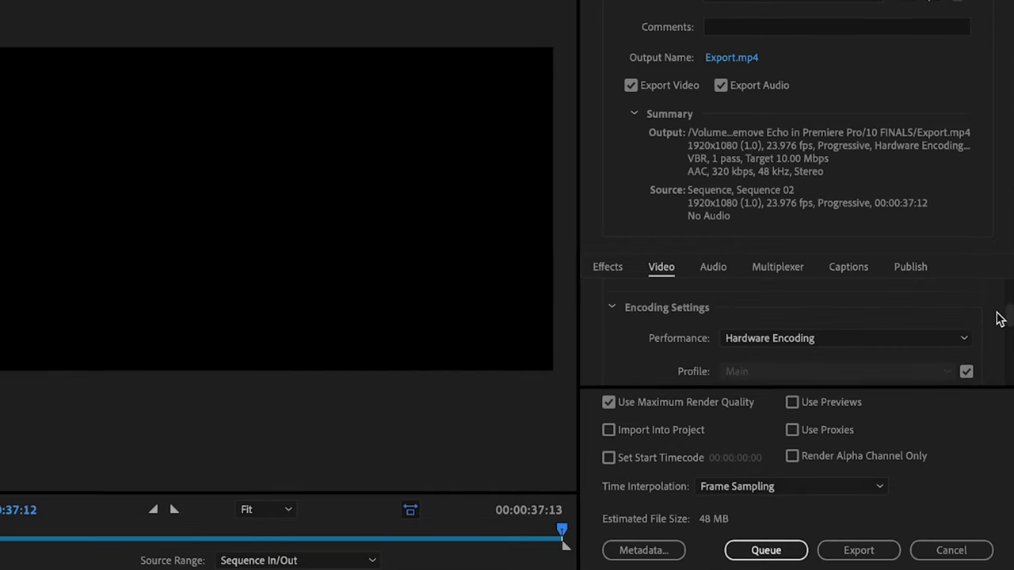
{"action": "scroll", "coordinate": [1000, 317], "scroll_direction": "down", "scroll_amount": 1}
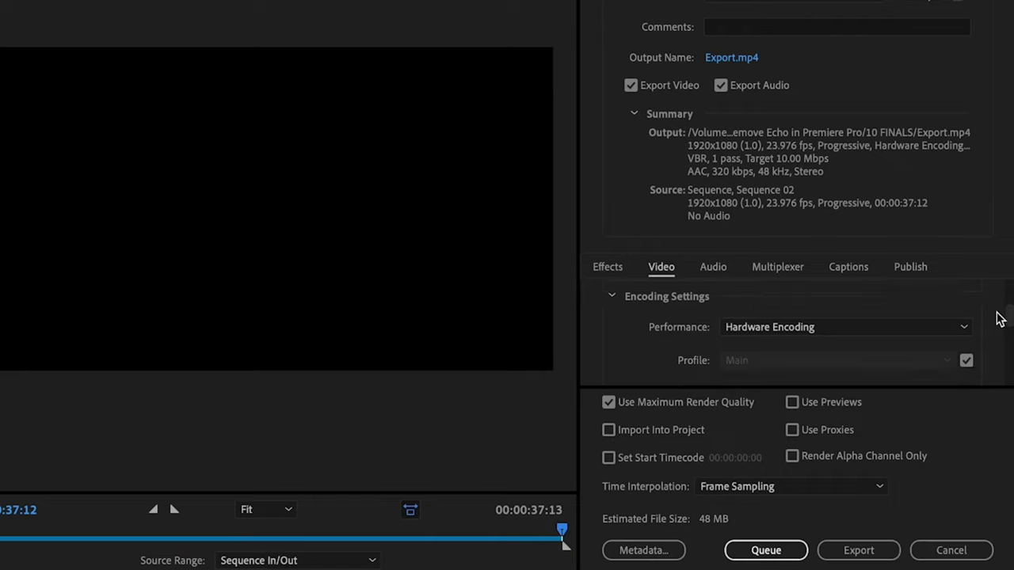
{"action": "mouse_move", "coordinate": [654, 329]}
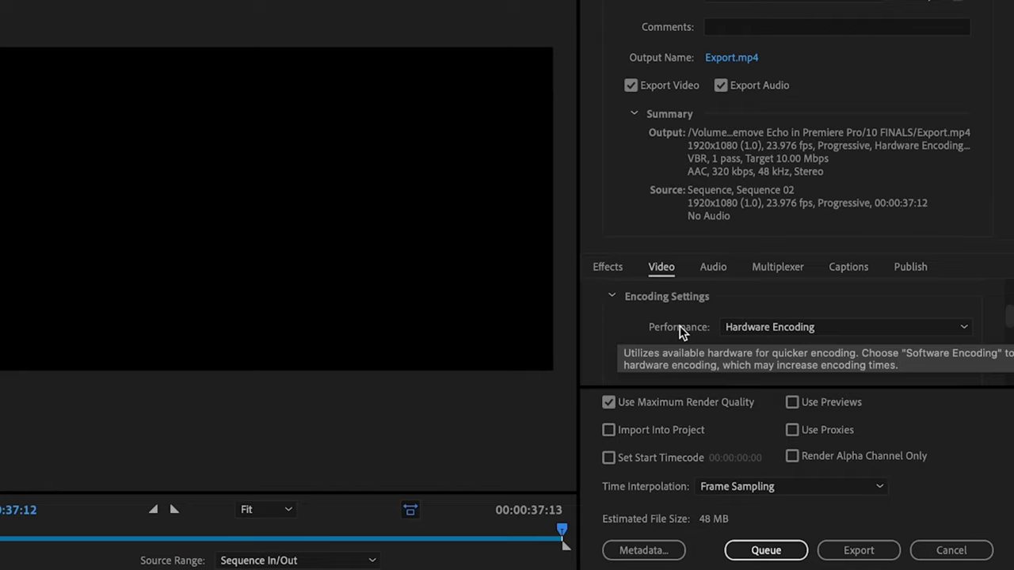
{"action": "left_click", "coordinate": [872, 329]}
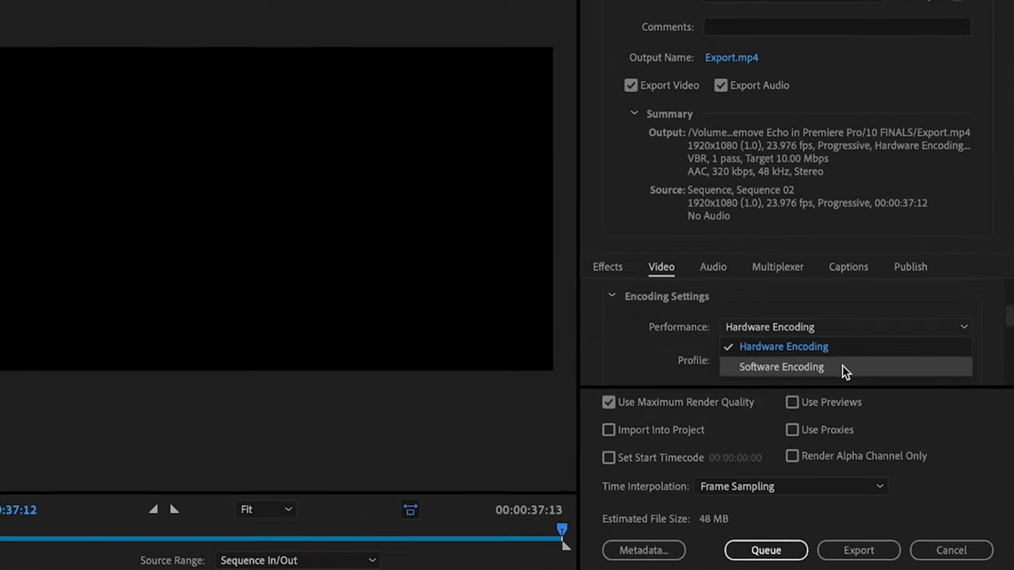
{"action": "left_click", "coordinate": [840, 364]}
{"action": "left_click", "coordinate": [967, 317]}
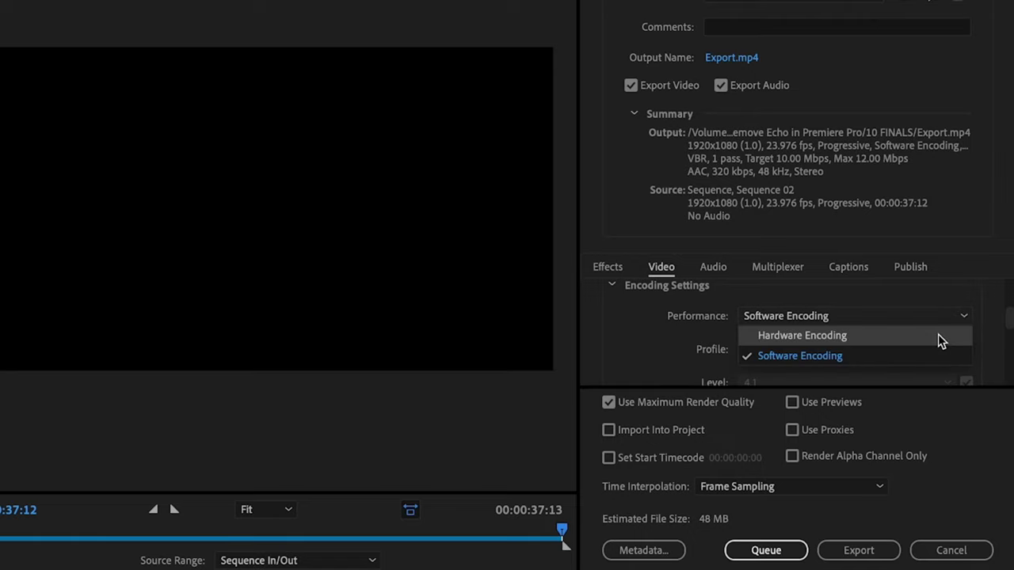
{"action": "left_click", "coordinate": [988, 334]}
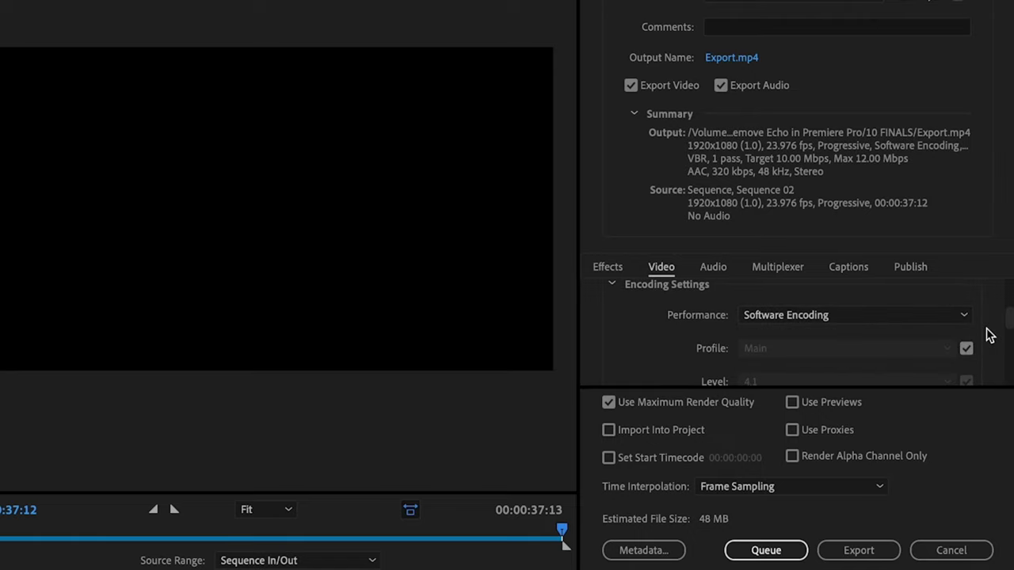
{"action": "scroll", "coordinate": [987, 334], "scroll_direction": "down", "scroll_amount": 2}
Step: Set the H.264 profile to High and the encoding level to 4.2
{"action": "left_click", "coordinate": [966, 327]}
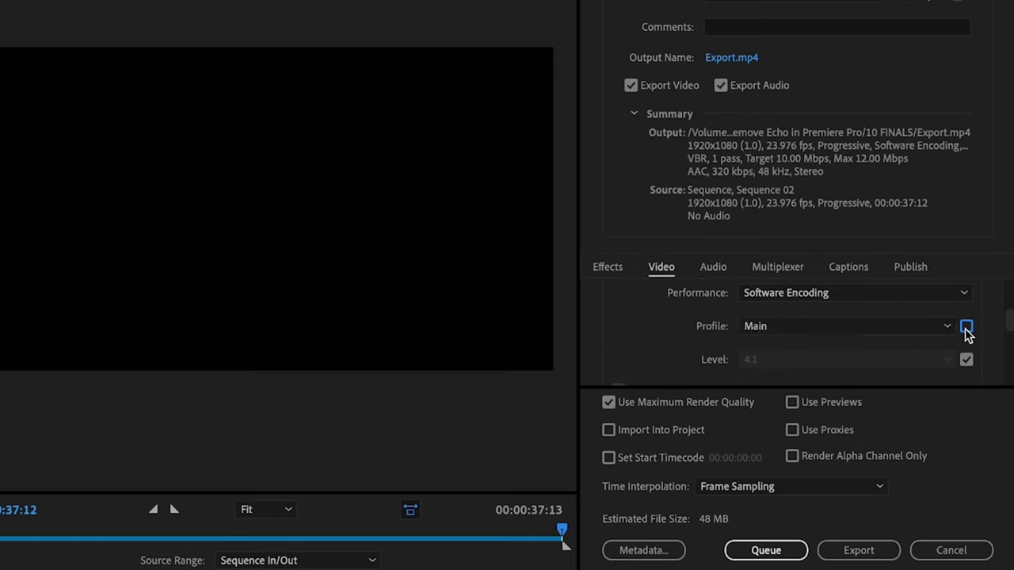
{"action": "left_click", "coordinate": [948, 326]}
{"action": "left_click", "coordinate": [893, 385]}
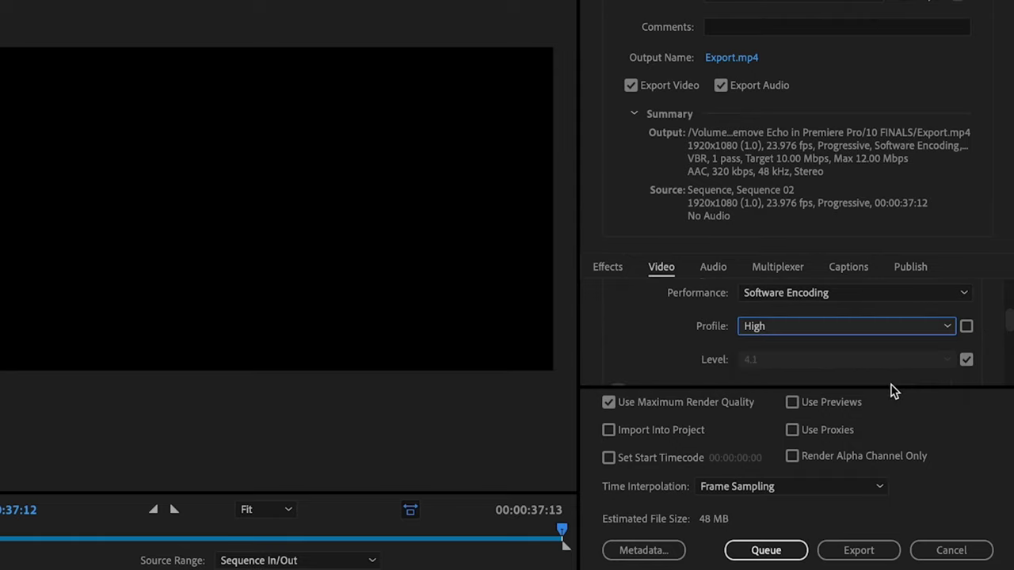
{"action": "left_click", "coordinate": [967, 359]}
{"action": "left_click", "coordinate": [948, 360]}
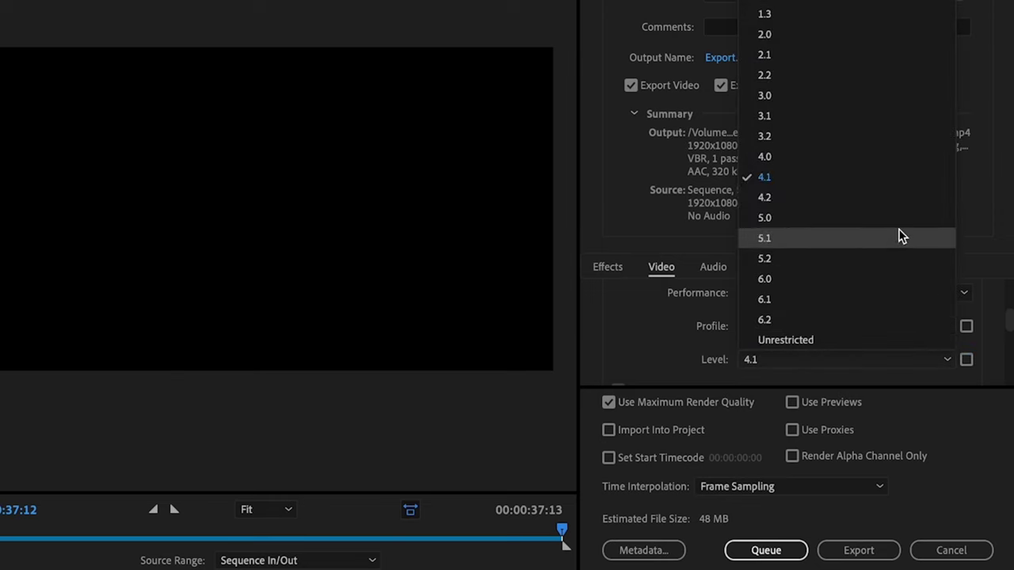
{"action": "left_click", "coordinate": [886, 199]}
Step: Switch Bitrate Encoding to CBR and raise the target bitrate to 62.5 Mbps
{"action": "scroll", "coordinate": [990, 334], "scroll_direction": "down", "scroll_amount": 10}
{"action": "scroll", "coordinate": [990, 334], "scroll_direction": "down", "scroll_amount": 8}
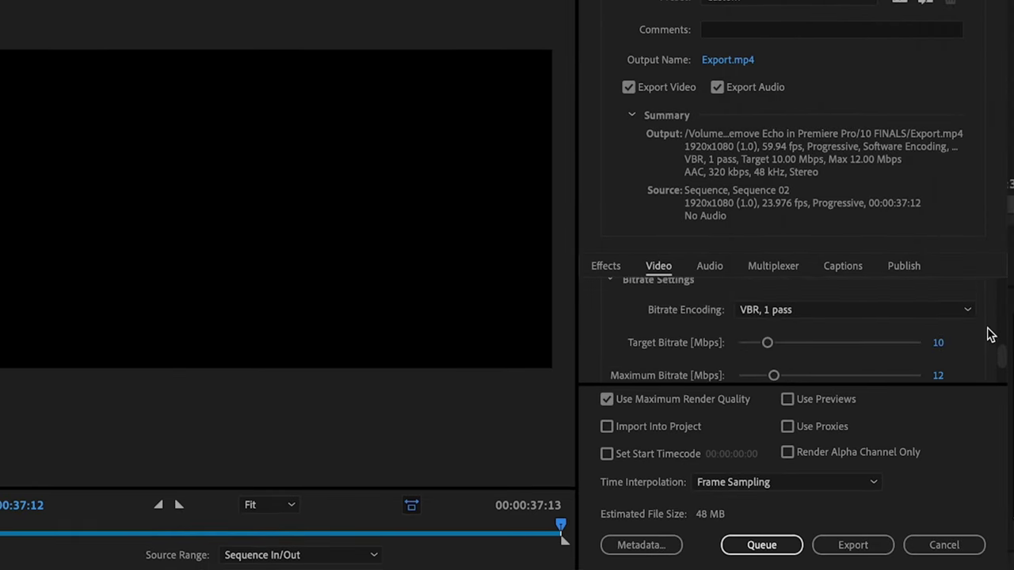
{"action": "scroll", "coordinate": [990, 335], "scroll_direction": "up", "scroll_amount": 1}
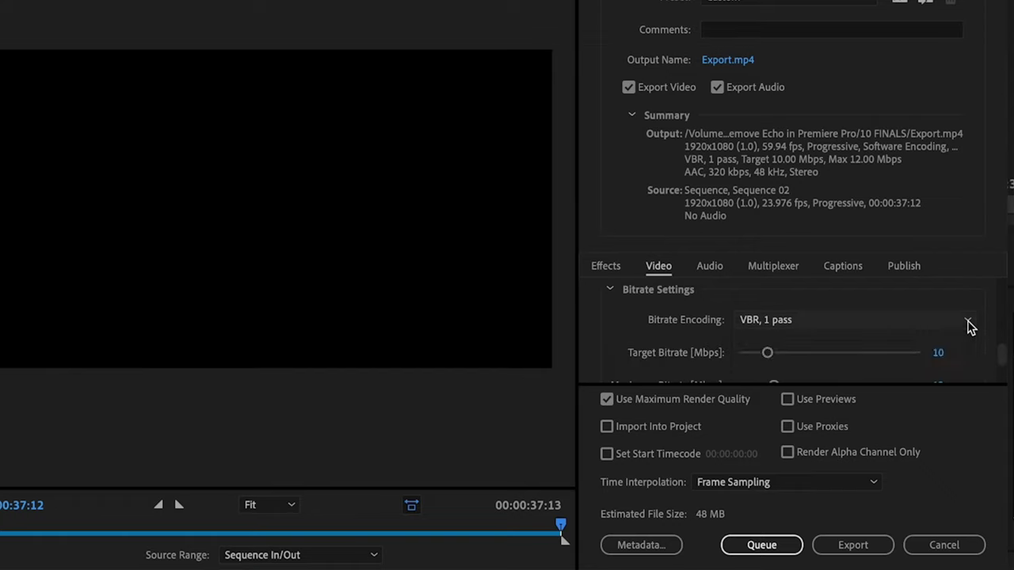
{"action": "left_click", "coordinate": [969, 324]}
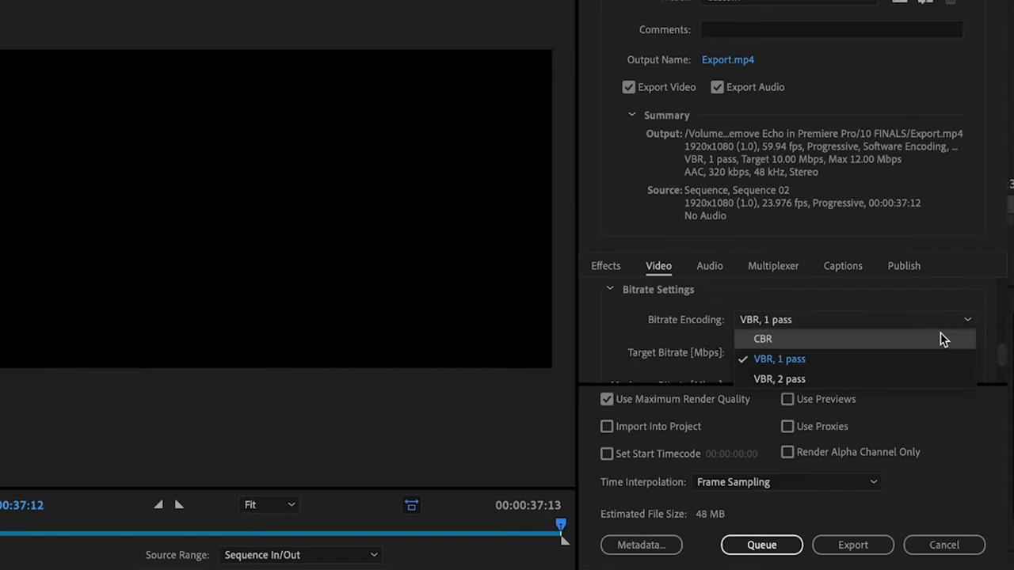
{"action": "left_click", "coordinate": [938, 337]}
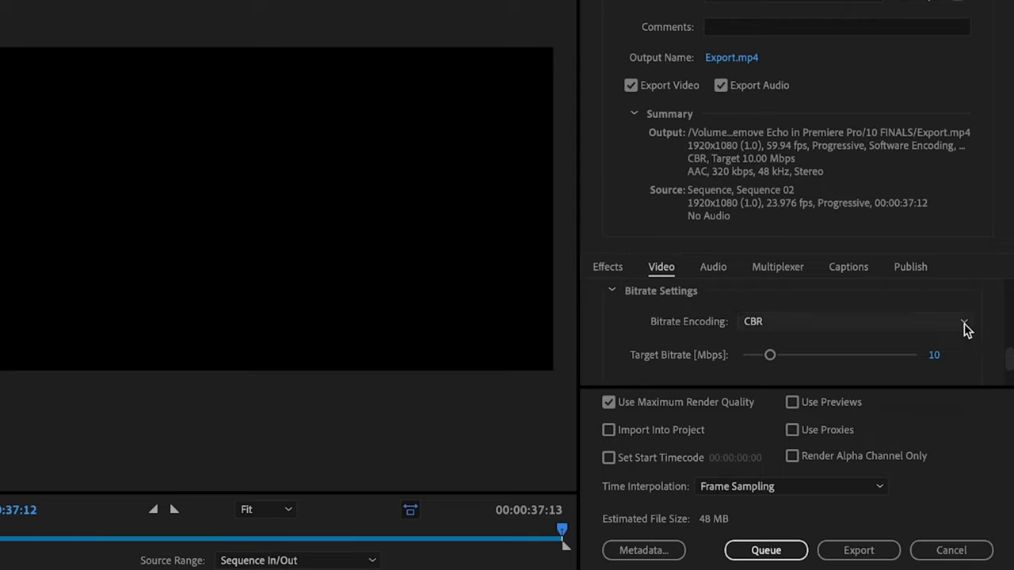
{"action": "left_click", "coordinate": [964, 323]}
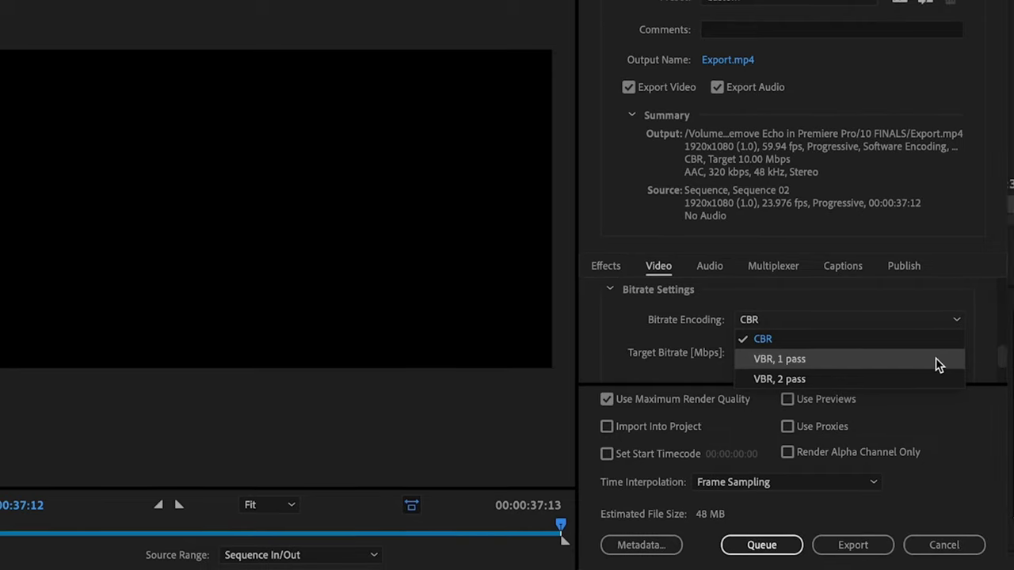
{"action": "left_click", "coordinate": [925, 342]}
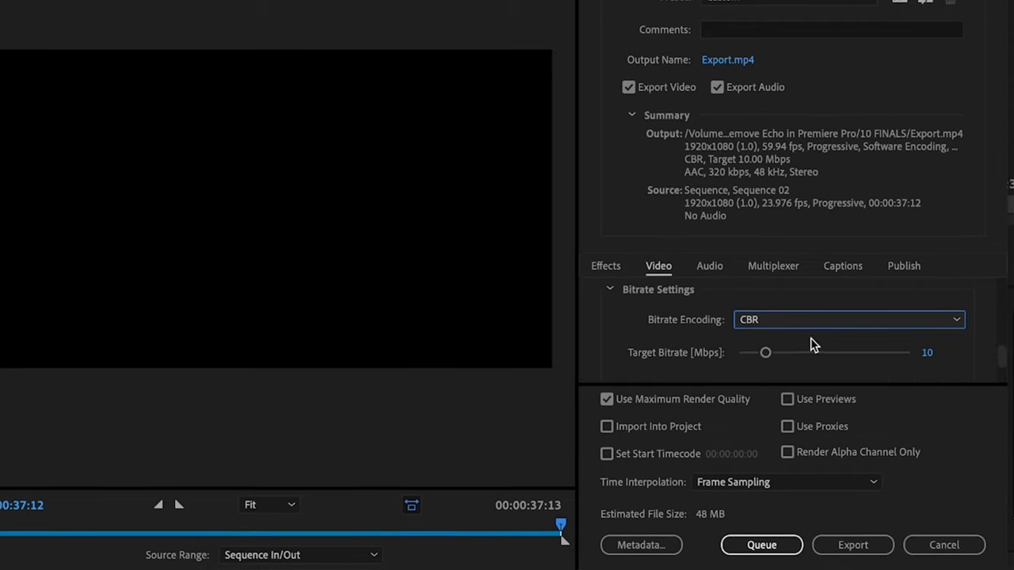
{"action": "left_click_drag", "start_coordinate": [765, 352], "coordinate": [979, 352]}
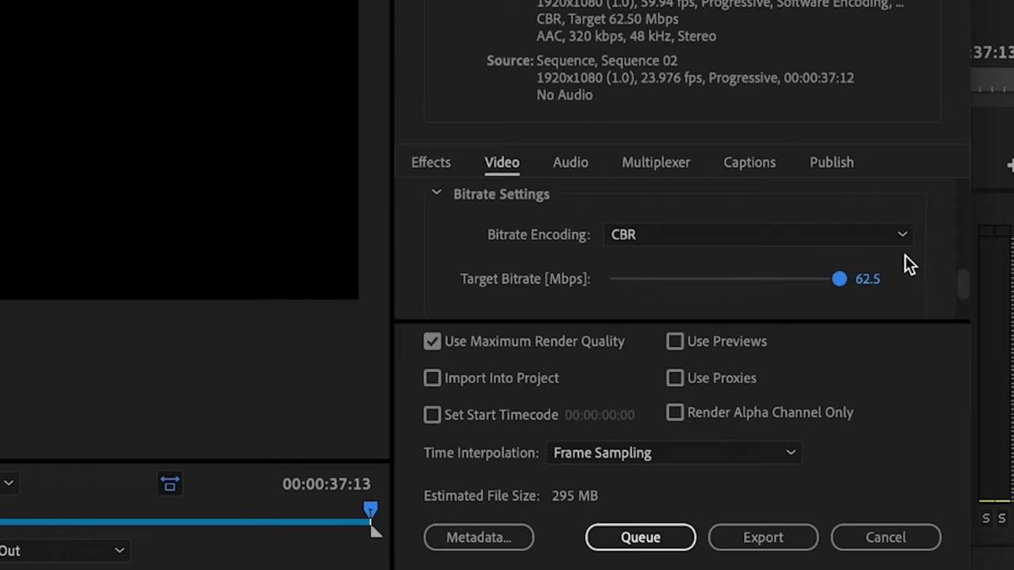
{"action": "left_click", "coordinate": [896, 236]}
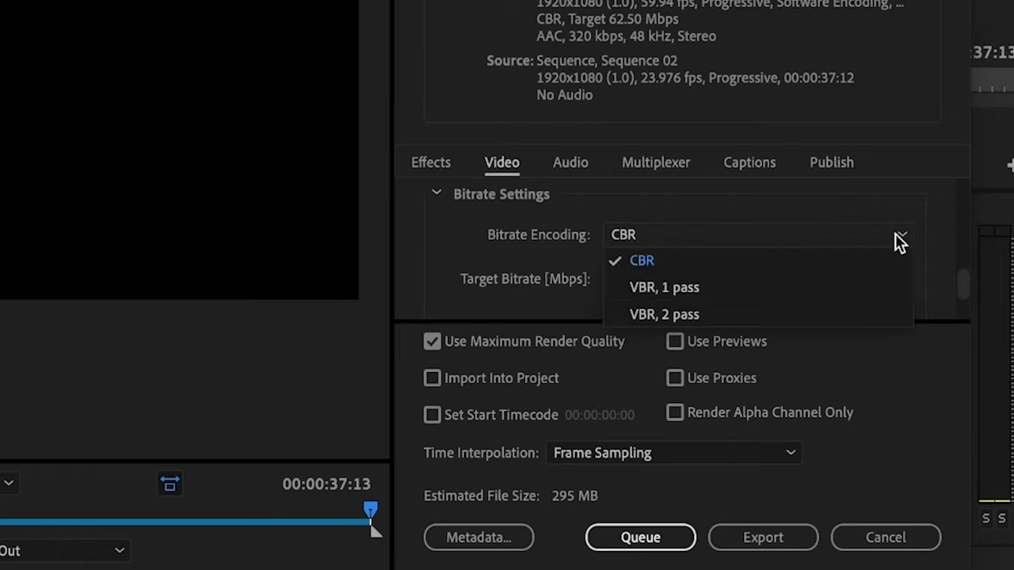
Step: Switch to VBR 1 pass encoding with a 30 Mbps target bitrate
{"action": "left_click", "coordinate": [862, 289]}
{"action": "scroll", "coordinate": [927, 270], "scroll_direction": "down", "scroll_amount": 2}
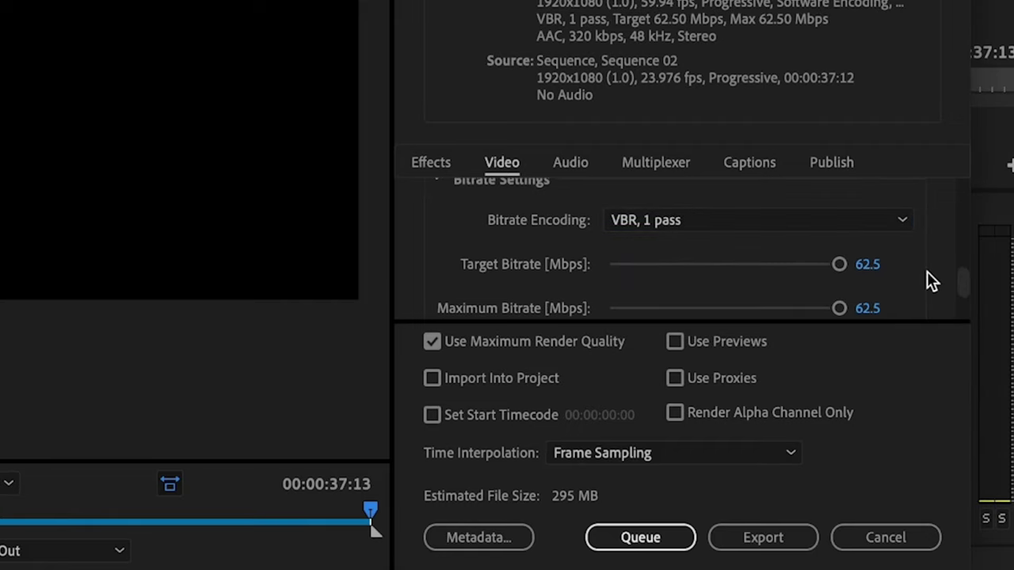
{"action": "left_click", "coordinate": [868, 251]}
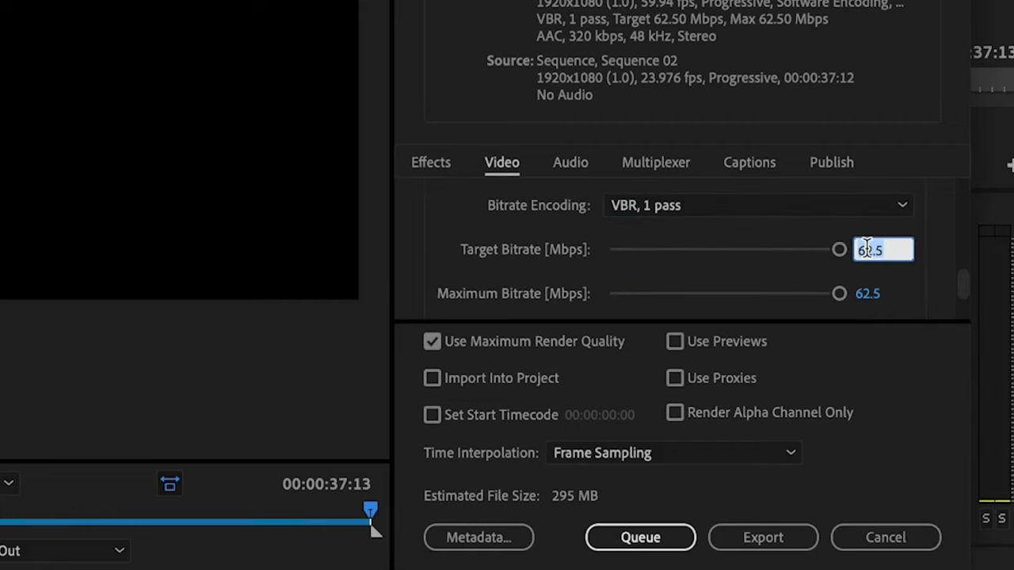
{"action": "type", "text": "30"}
{"action": "key", "text": "Return"}
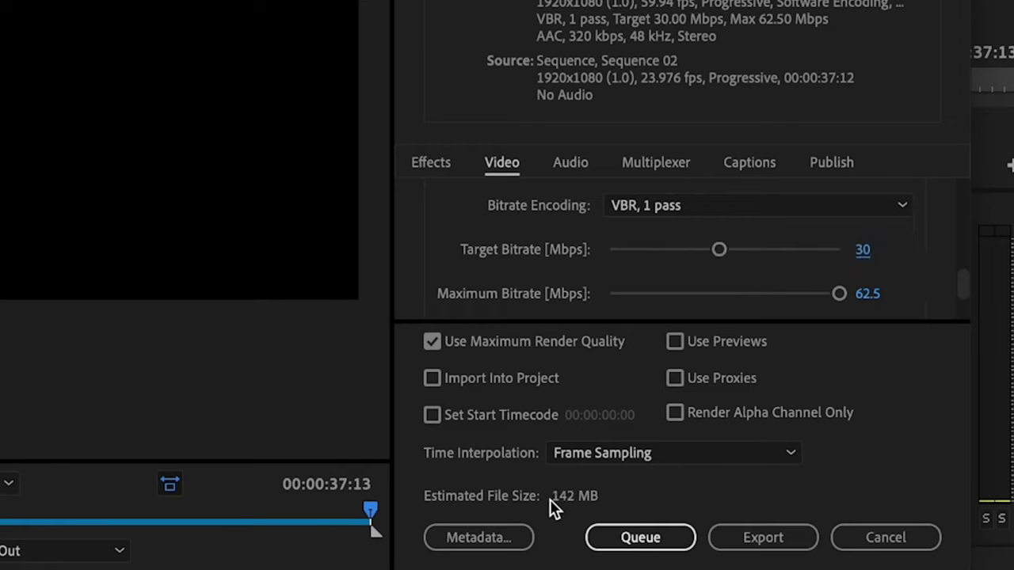
Step: Try VBR 2 pass encoding, then revert to VBR 1 pass
{"action": "key", "text": "shift+Tab"}
{"action": "left_click", "coordinate": [903, 206]}
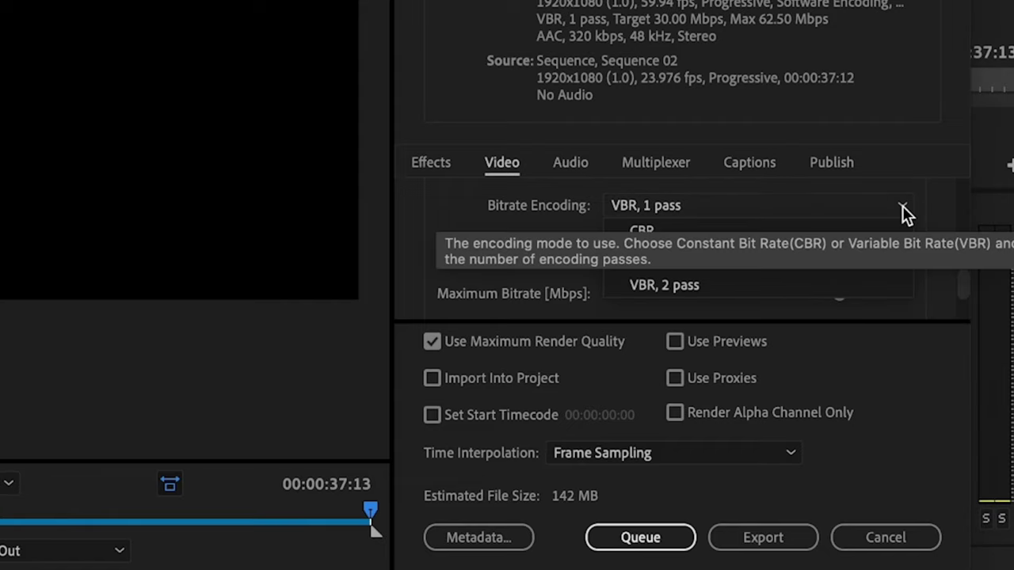
{"action": "left_click", "coordinate": [842, 285]}
{"action": "left_click", "coordinate": [911, 260]}
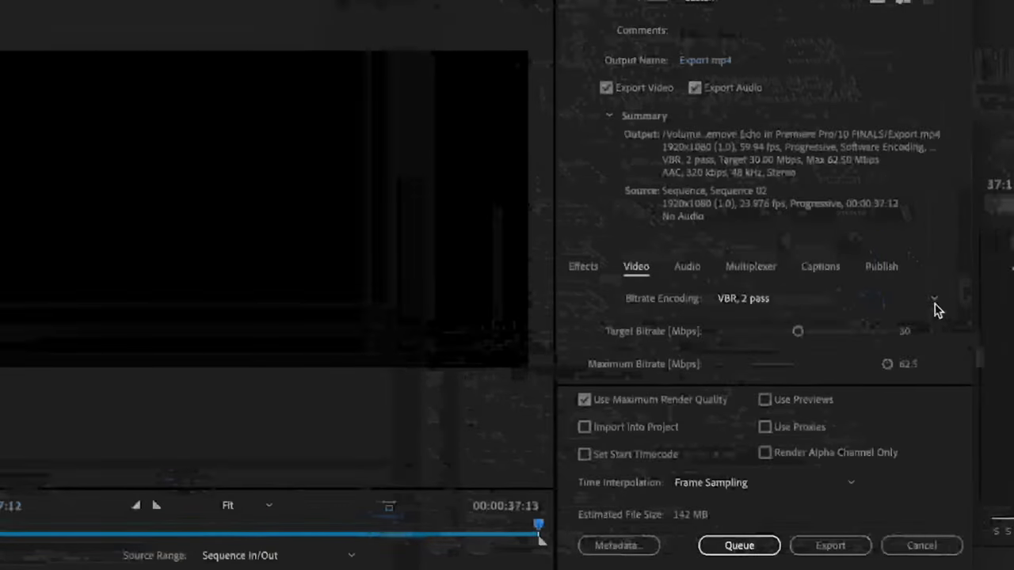
{"action": "left_click", "coordinate": [903, 207]}
{"action": "left_click", "coordinate": [892, 339]}
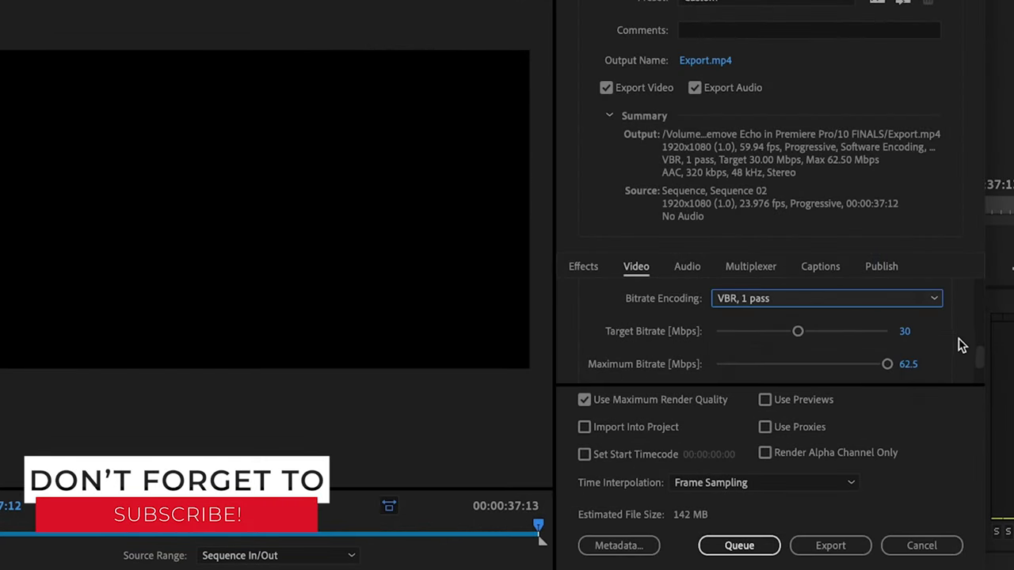
{"action": "scroll", "coordinate": [957, 342], "scroll_direction": "down", "scroll_amount": 1}
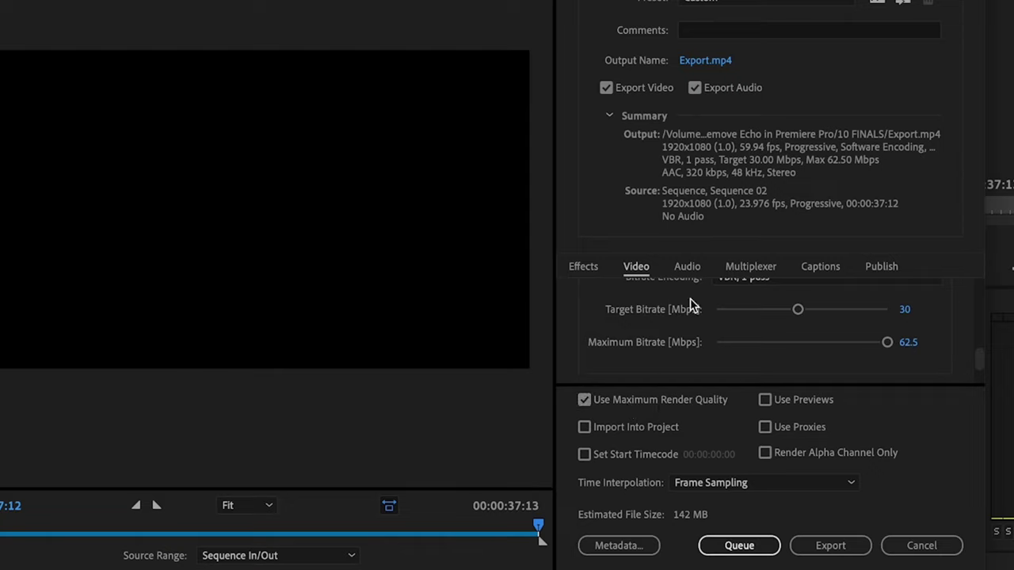
Step: Review the Audio tab's AAC, 48000 Hz stereo, 320 kbps settings
{"action": "left_click", "coordinate": [688, 268]}
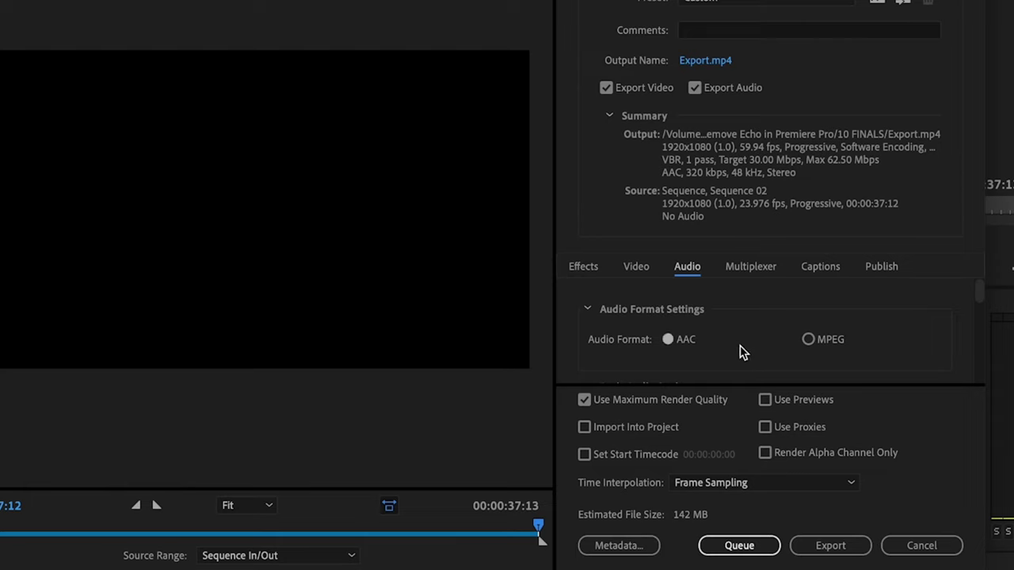
{"action": "scroll", "coordinate": [943, 347], "scroll_direction": "down", "scroll_amount": 4}
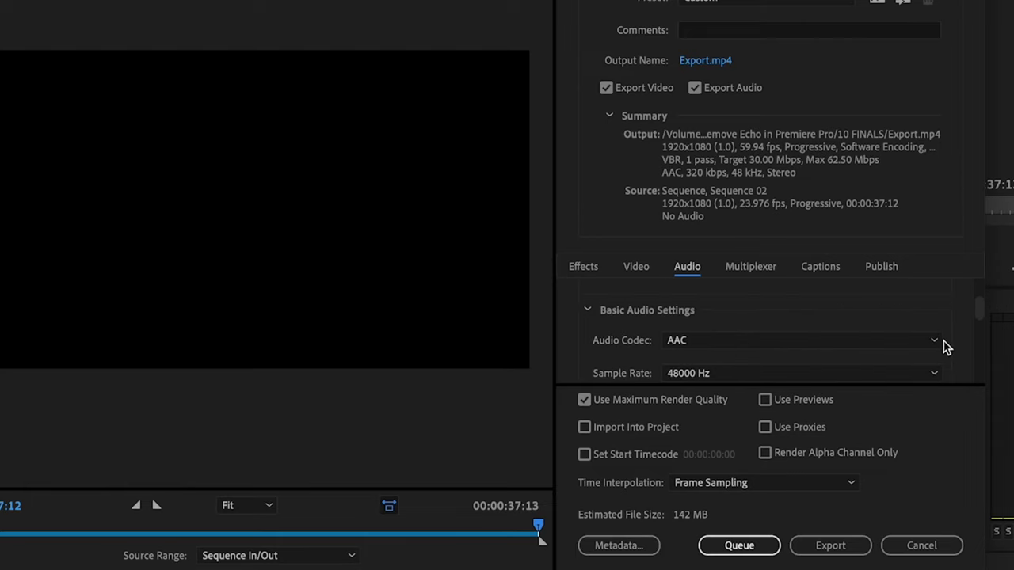
{"action": "scroll", "coordinate": [954, 341], "scroll_direction": "down", "scroll_amount": 1}
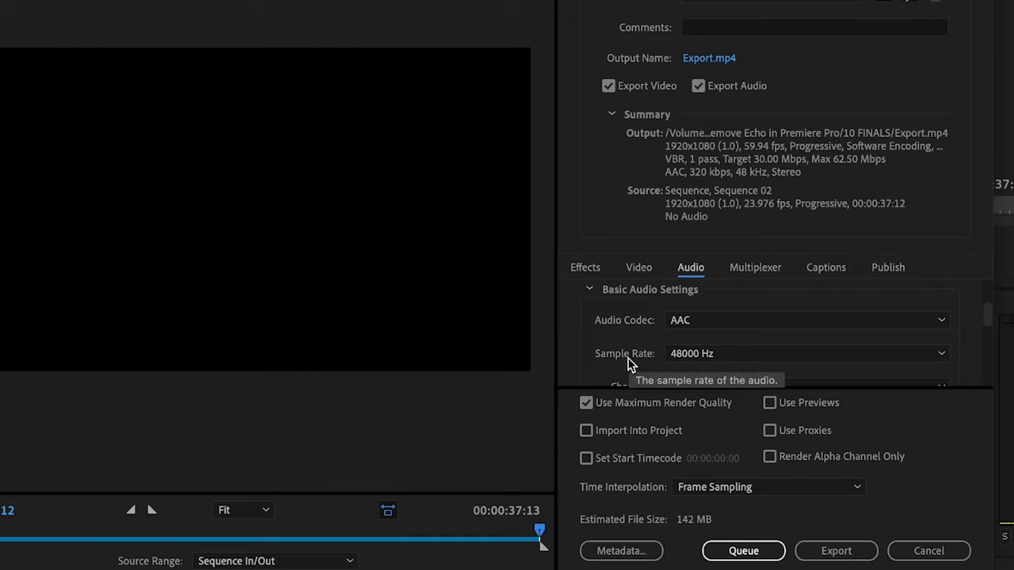
{"action": "scroll", "coordinate": [628, 361], "scroll_direction": "down", "scroll_amount": 3}
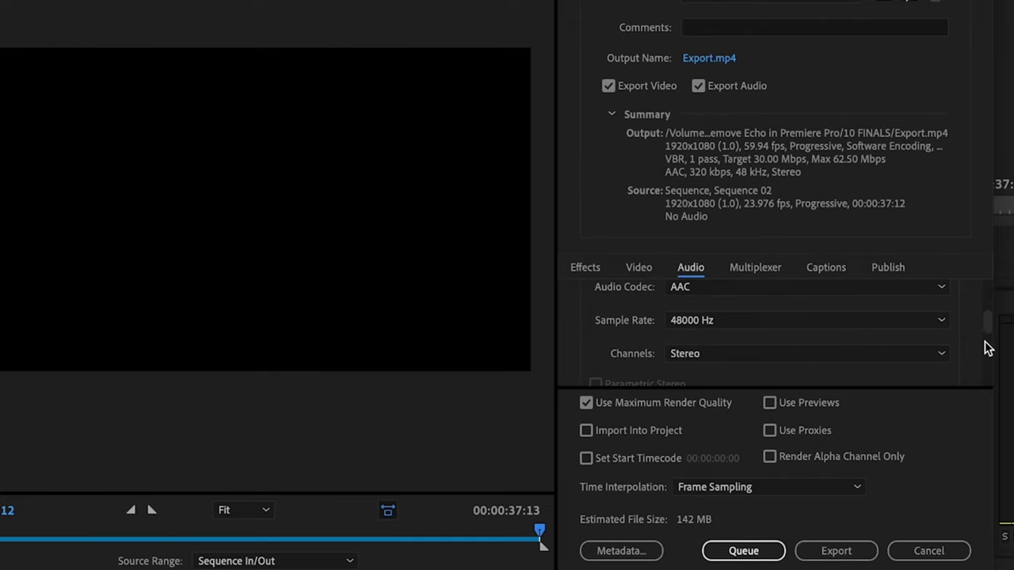
{"action": "scroll", "coordinate": [982, 348], "scroll_direction": "down", "scroll_amount": 3}
{"action": "scroll", "coordinate": [971, 343], "scroll_direction": "down", "scroll_amount": 3}
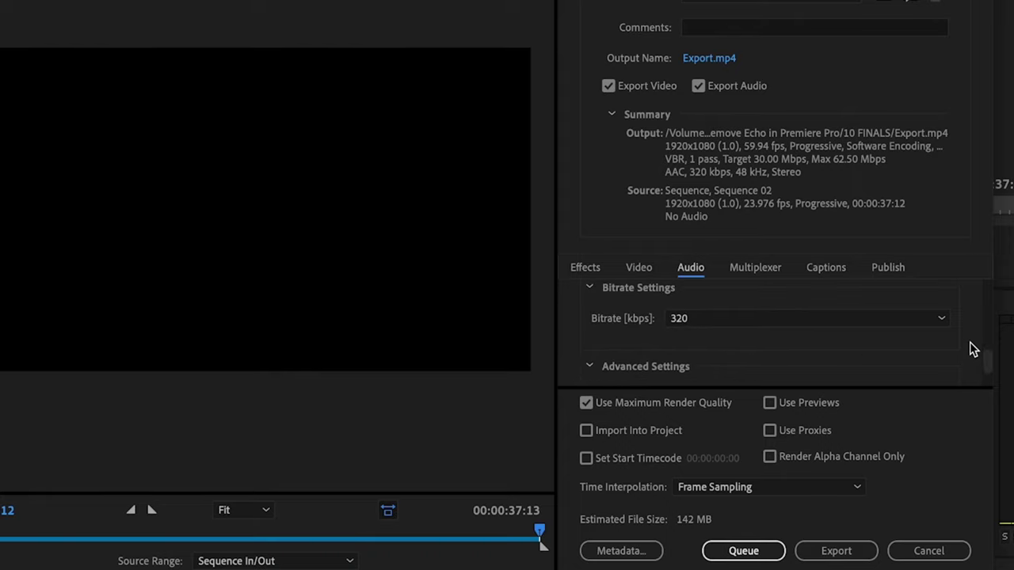
{"action": "scroll", "coordinate": [606, 329], "scroll_direction": "down", "scroll_amount": 2}
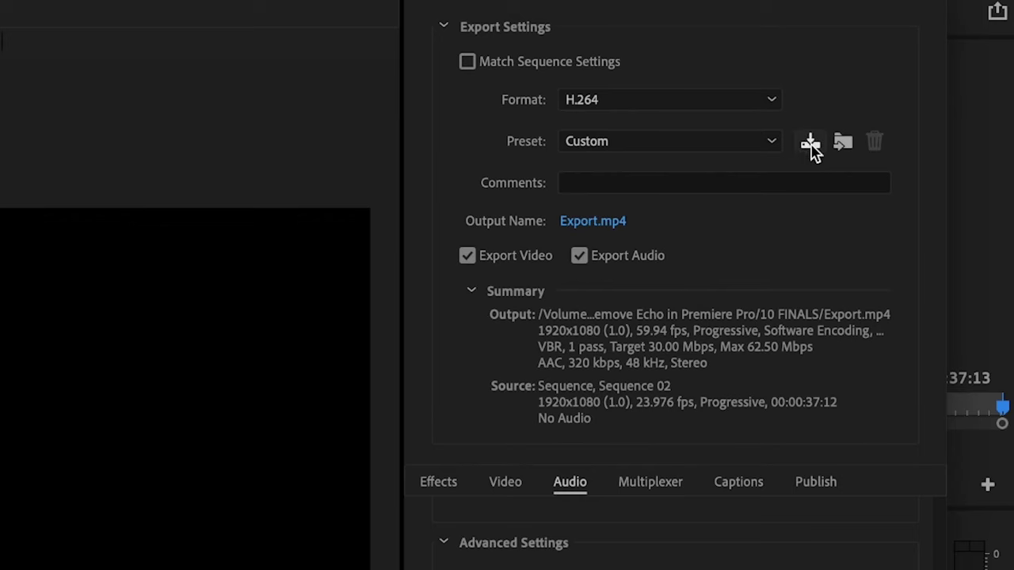
Step: Replace the default preset name with 'Best Export Settings' and confirm the new preset
{"action": "left_click", "coordinate": [810, 144]}
{"action": "key", "text": "BackSpace"}
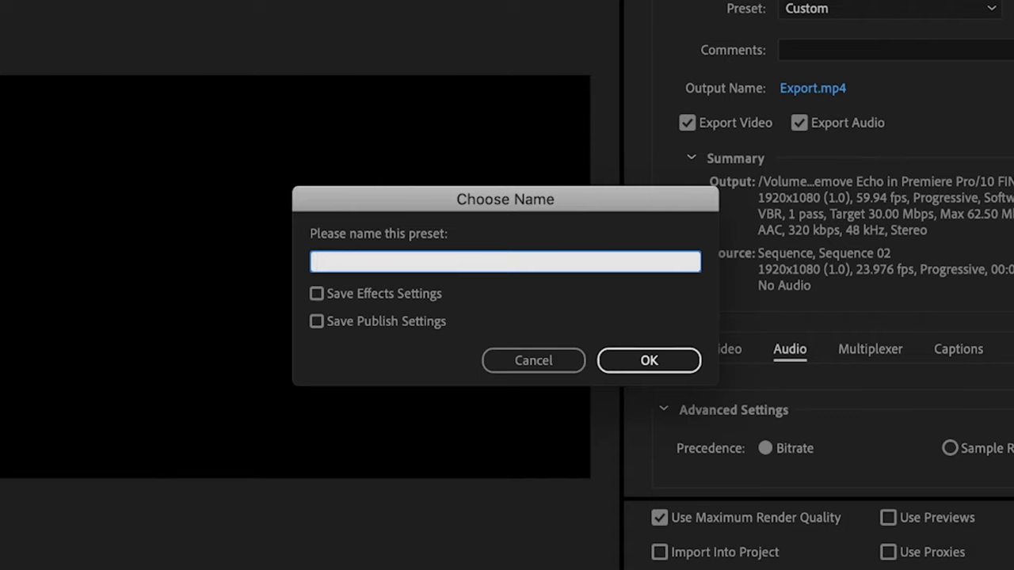
{"action": "type", "text": "Best Export Settings"}
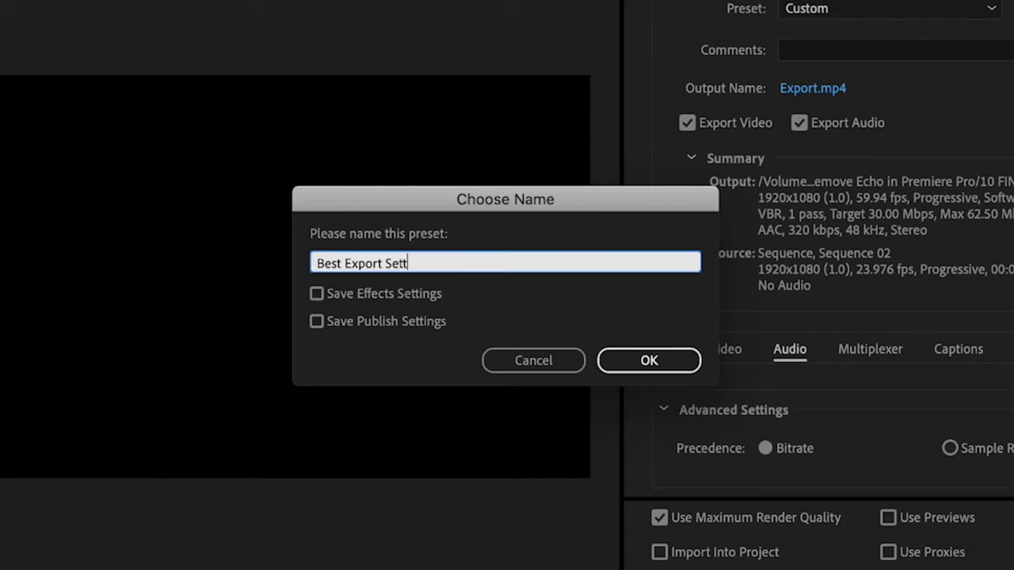
{"action": "left_click", "coordinate": [666, 362]}
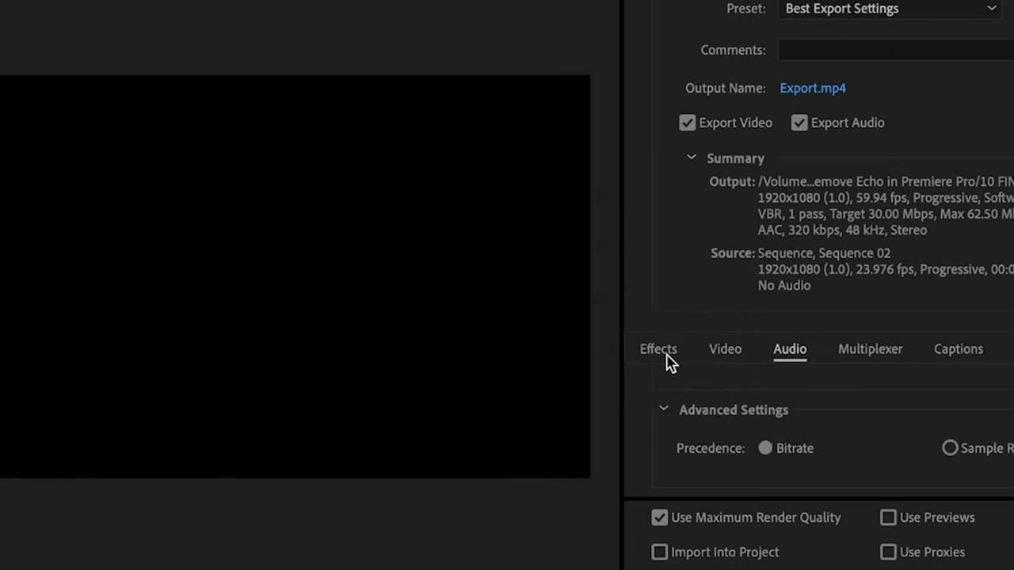